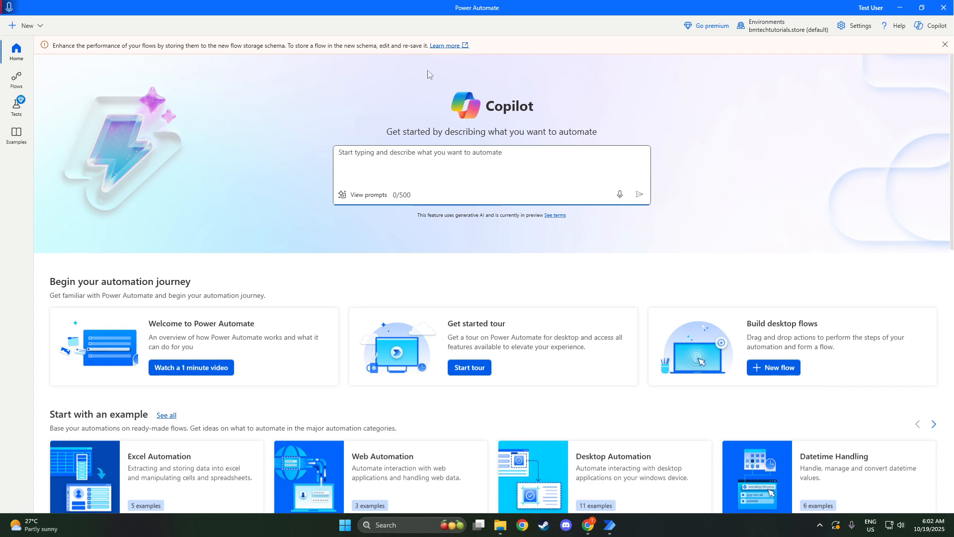
# Create a new desktop flow and open it in the flow designer.
pyautogui.click(28, 32)
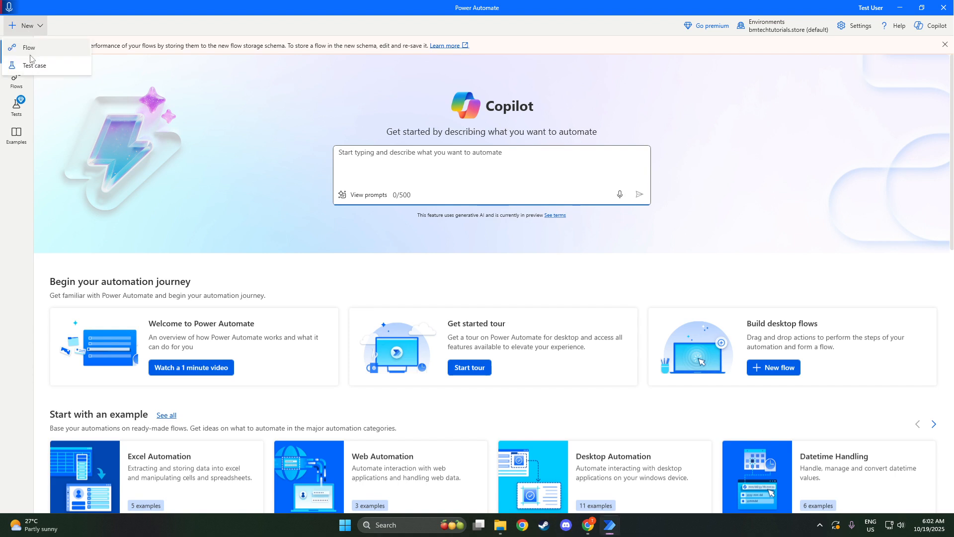
pyautogui.click(30, 54)
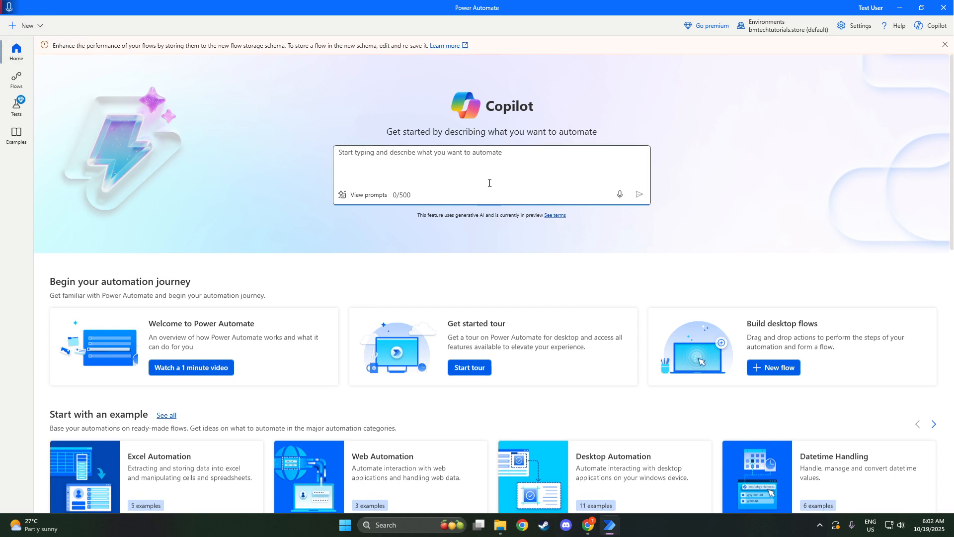
pyautogui.click(22, 31)
pyautogui.click(25, 50)
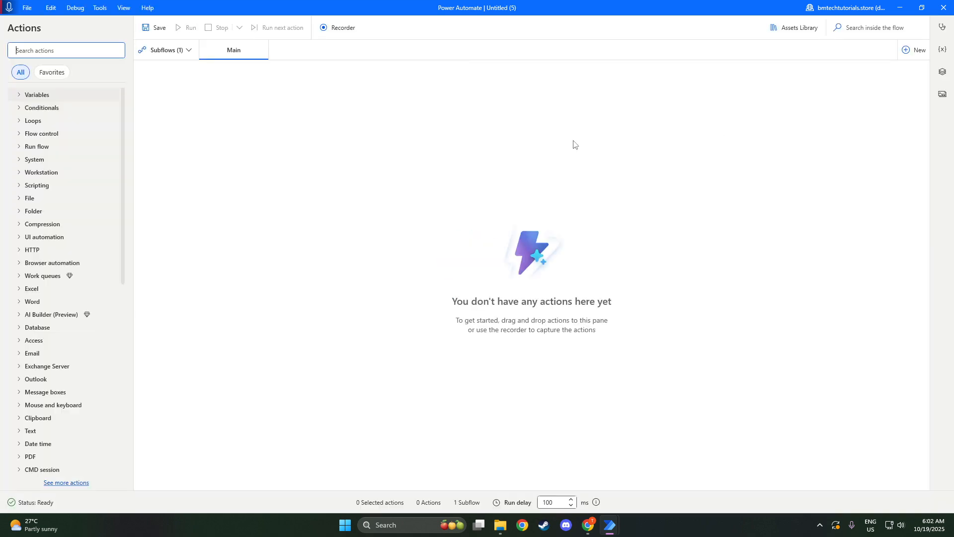
# Find the Launch Excel action, add it to the Main subflow with a blank document and a visible instance, and save it.
pyautogui.click(45, 51)
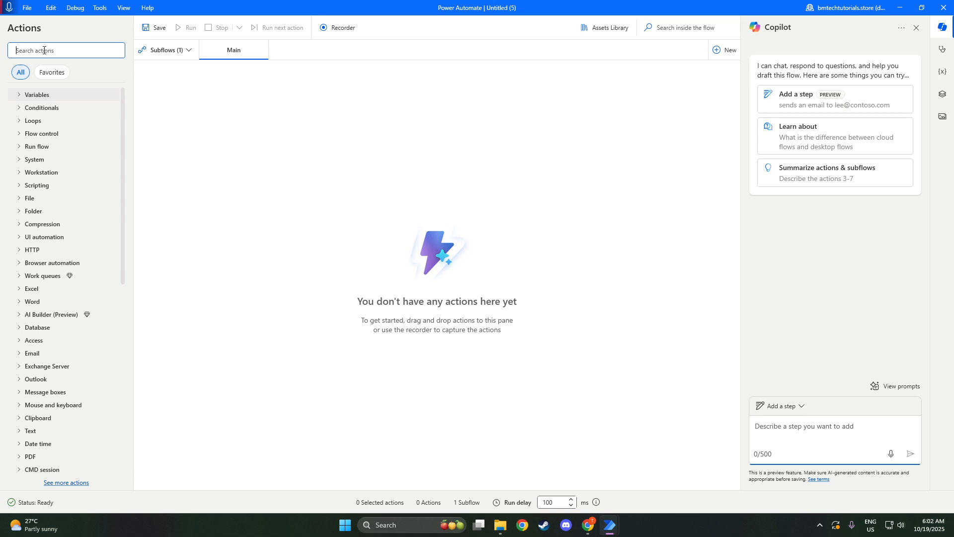
pyautogui.write('launch ex')
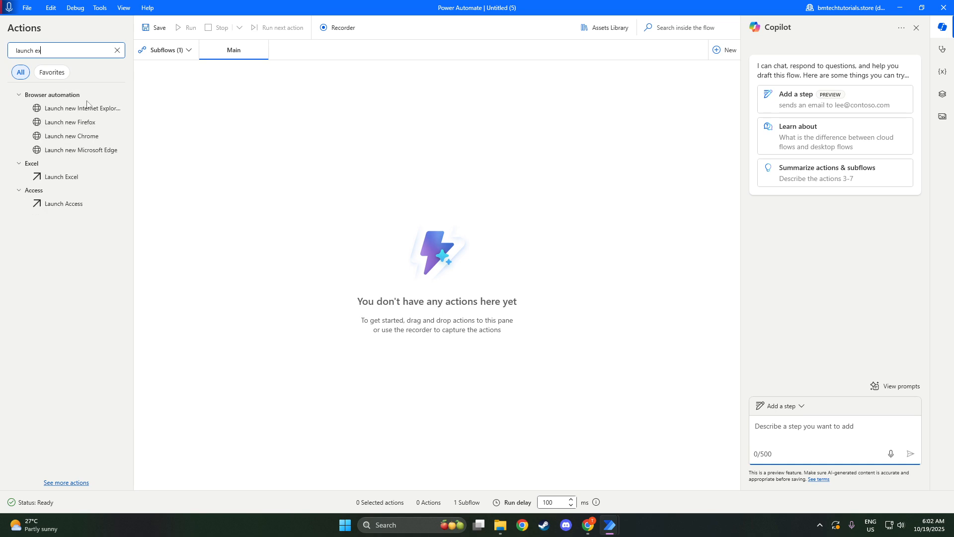
pyautogui.moveTo(64, 132); pyautogui.dragTo(265, 114)
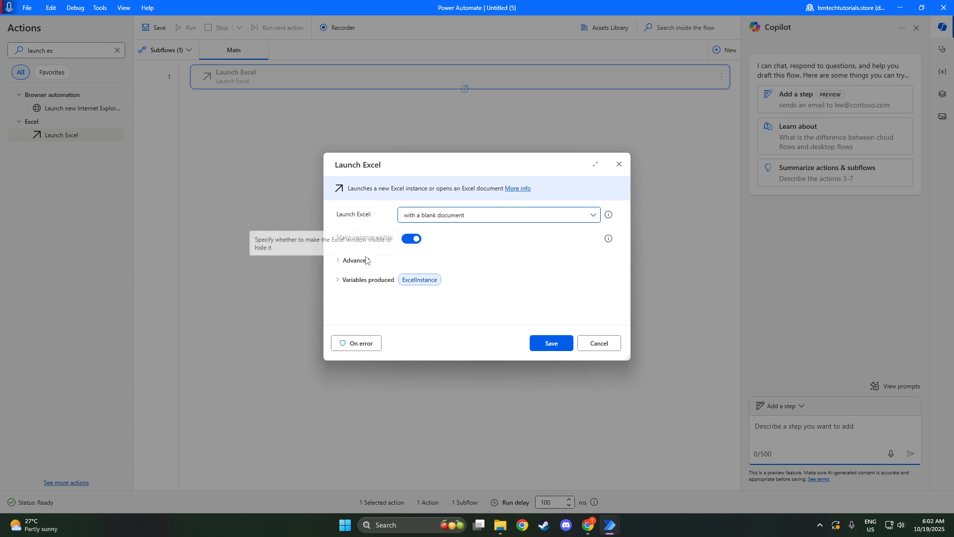
pyautogui.click(492, 221)
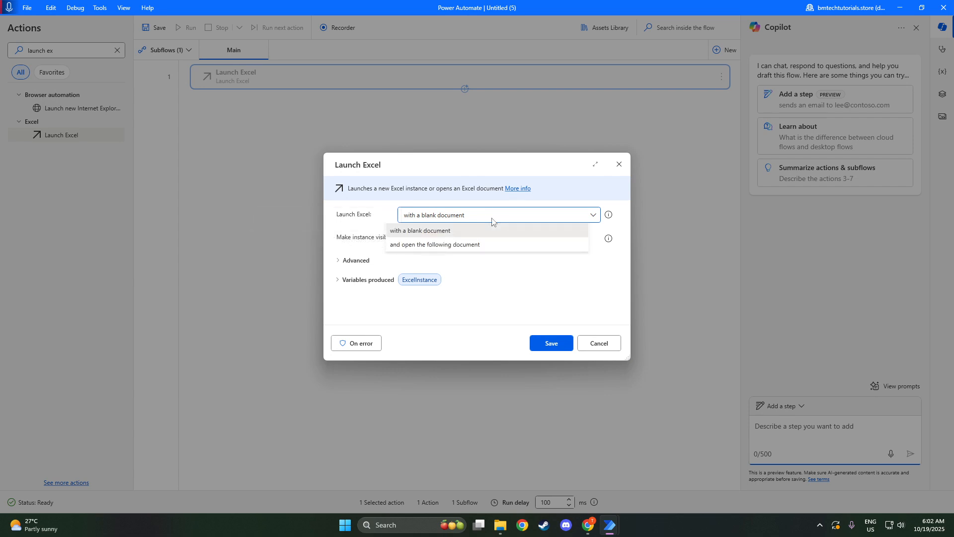
pyautogui.click(492, 221)
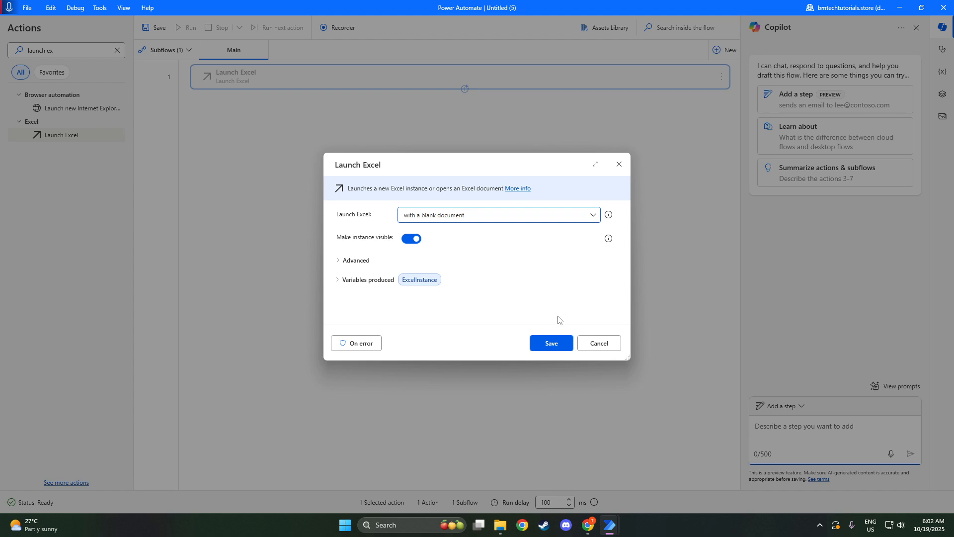
pyautogui.click(557, 343)
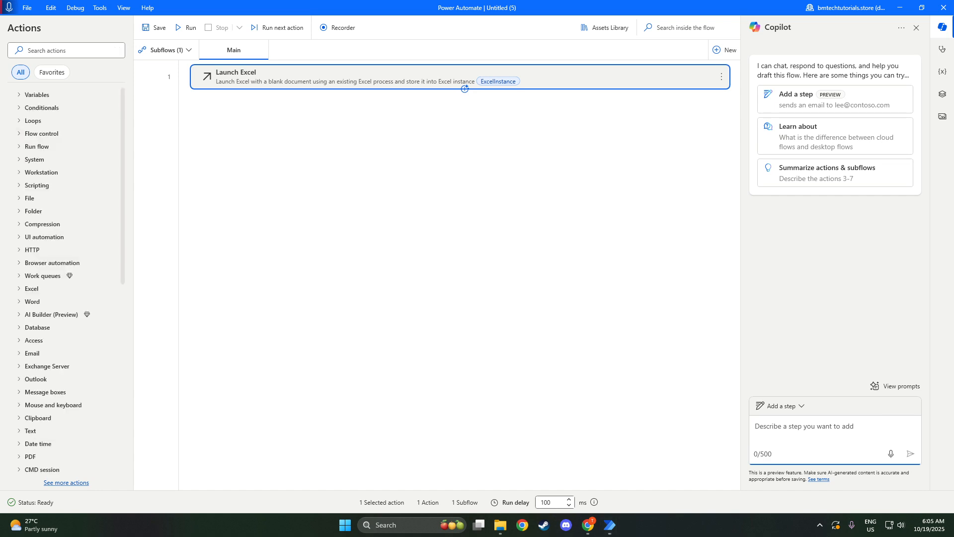
# Reopen the Launch Excel action and set it to open the following document instead of a blank one.
pyautogui.doubleClick(435, 82)
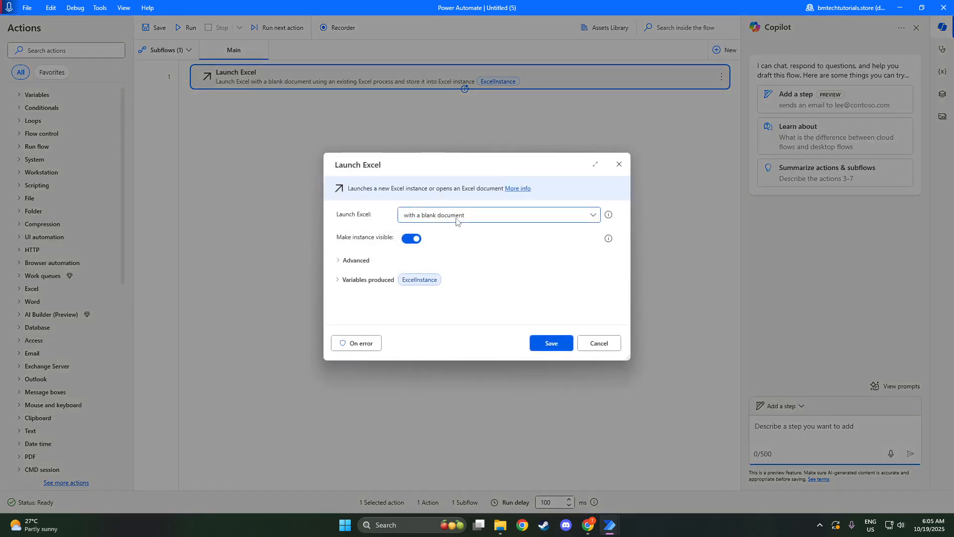
pyautogui.click(458, 216)
pyautogui.click(447, 245)
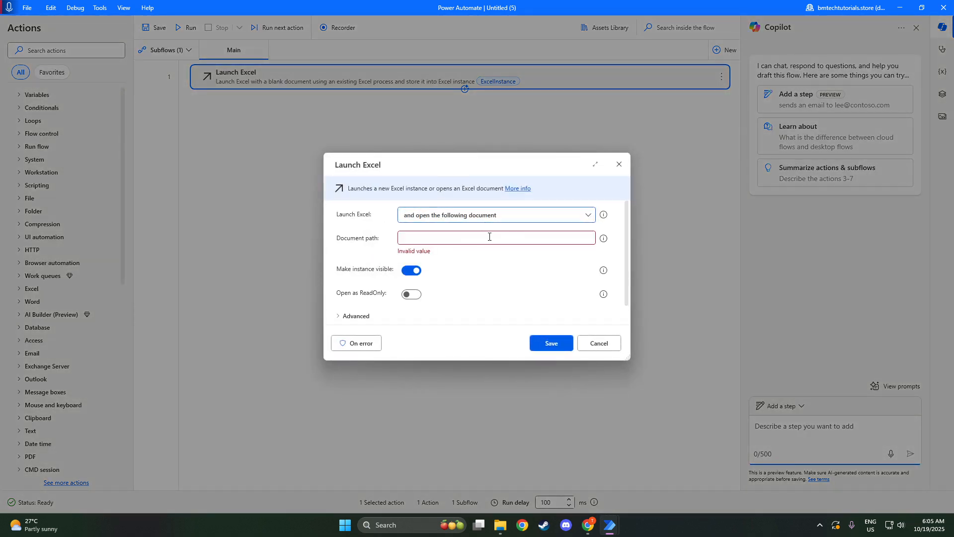
pyautogui.click(496, 237)
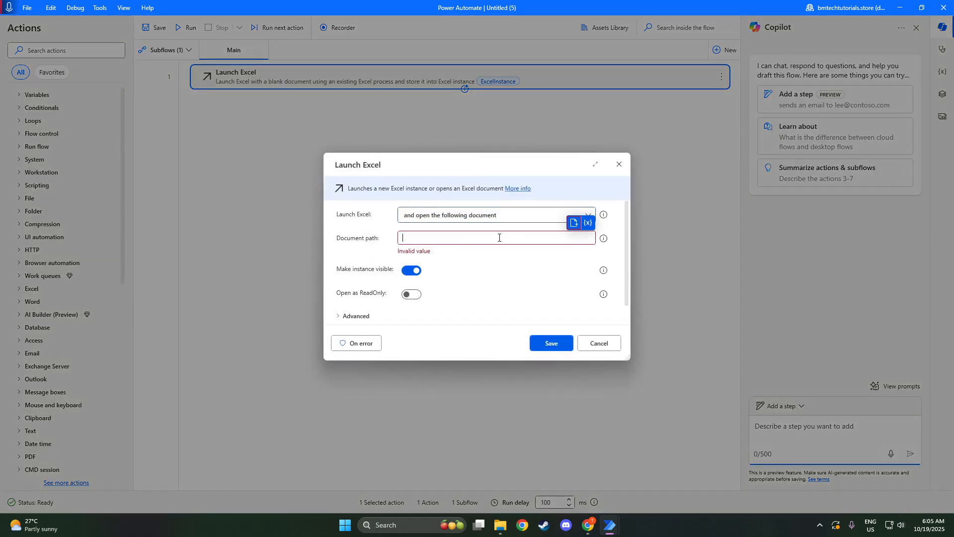
# Browse for the document path in the "sample document" folder and look through its files for a spreadsheet.
pyautogui.click(573, 223)
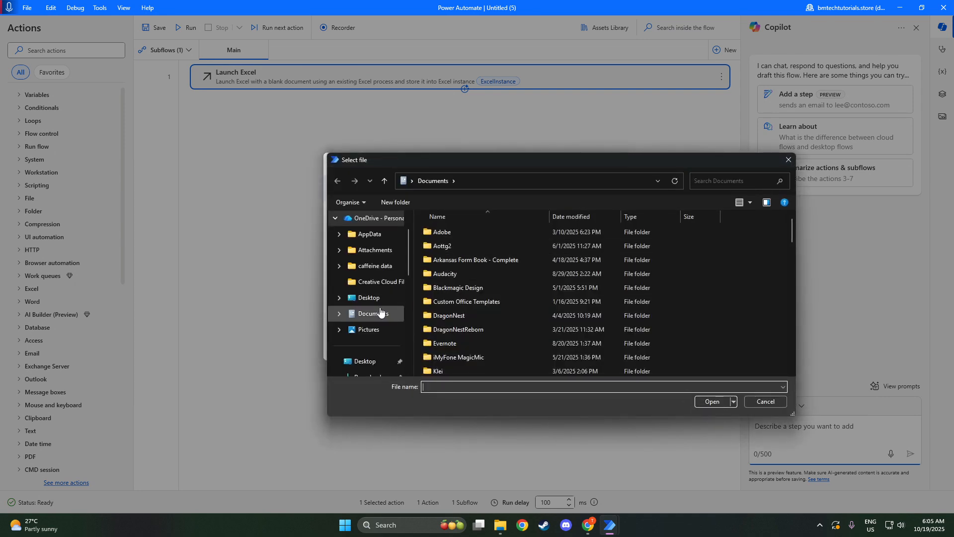
pyautogui.scroll(-3, 380, 311)
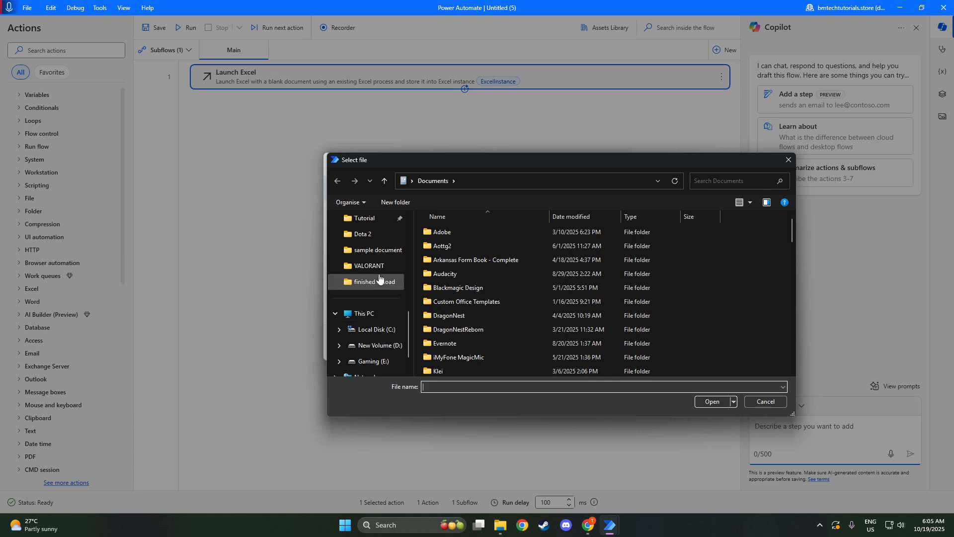
pyautogui.click(375, 249)
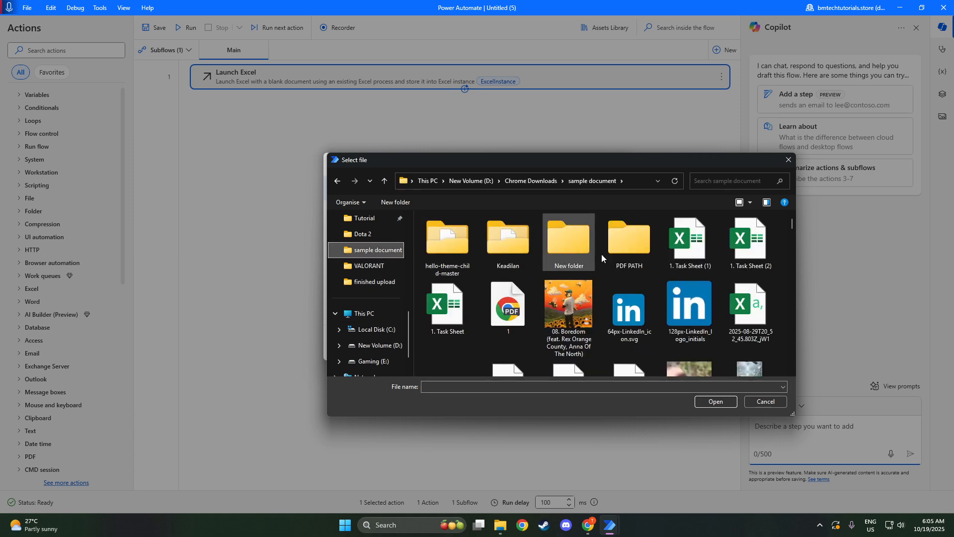
pyautogui.scroll(-10, 602, 258)
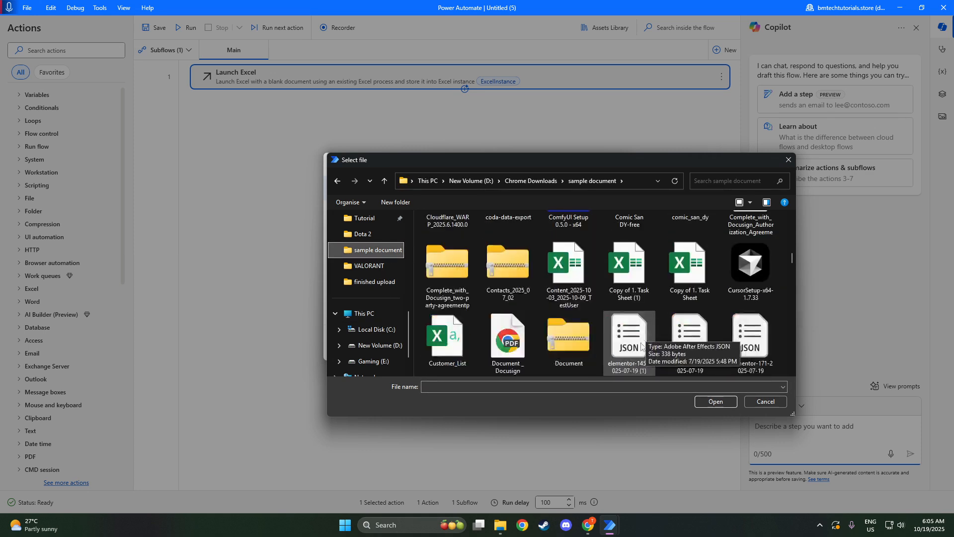
pyautogui.scroll(-10, 641, 346)
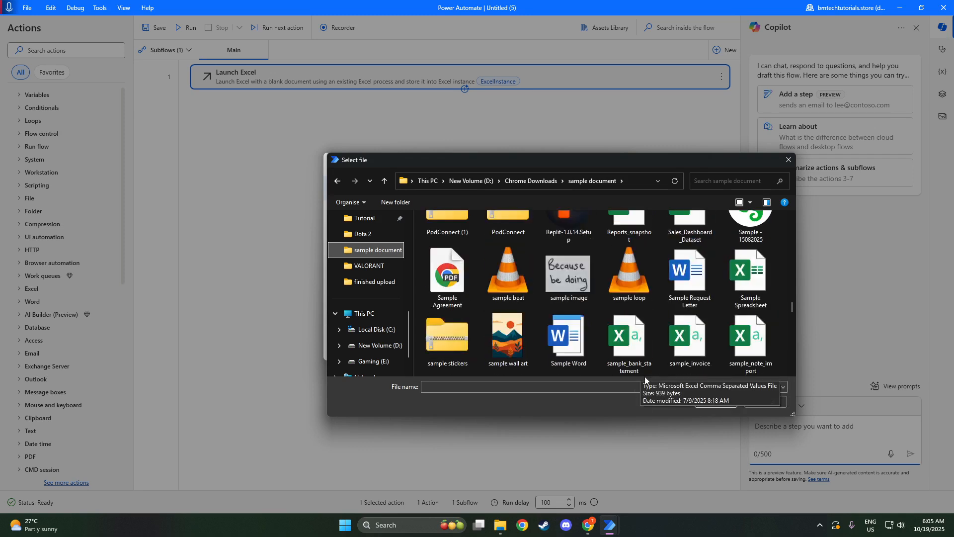
pyautogui.scroll(-5, 643, 362)
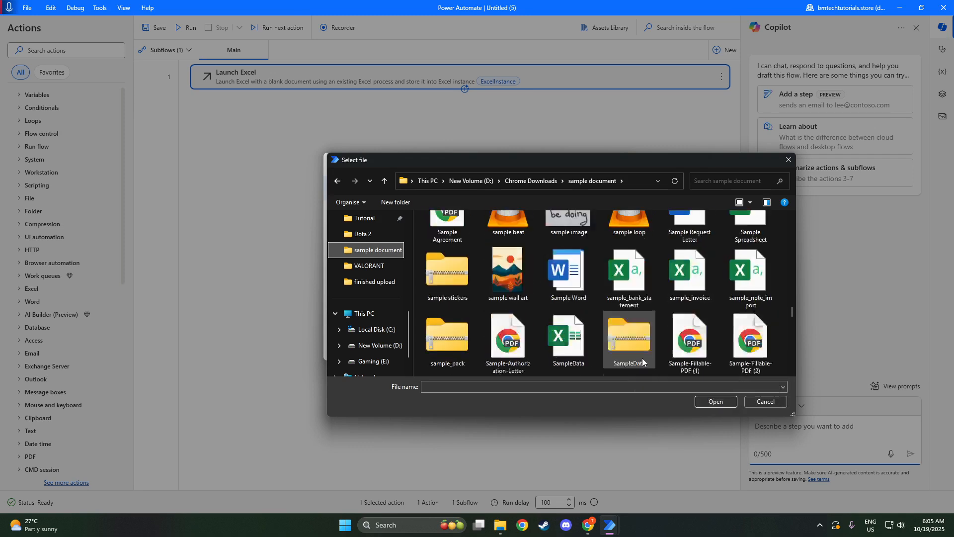
pyautogui.scroll(-5, 643, 361)
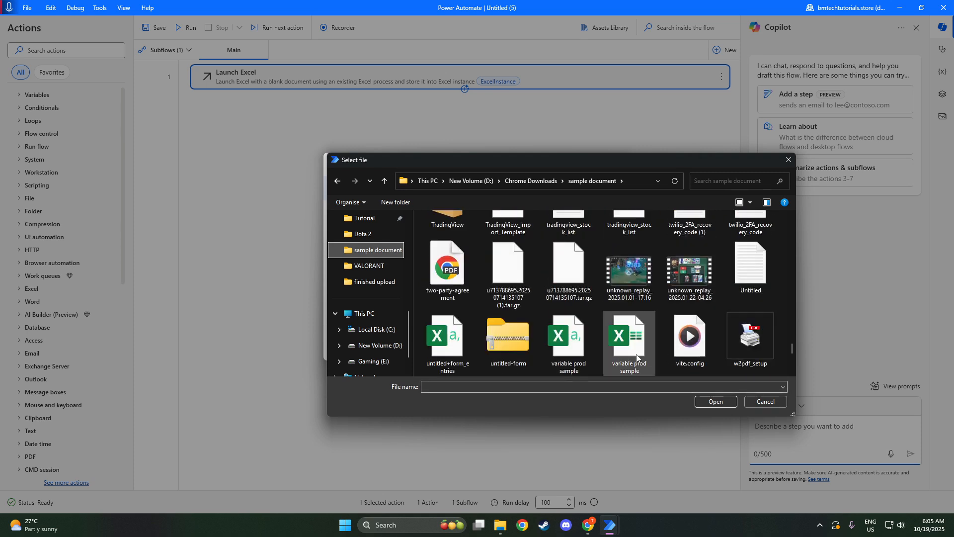
pyautogui.scroll(-5, 638, 352)
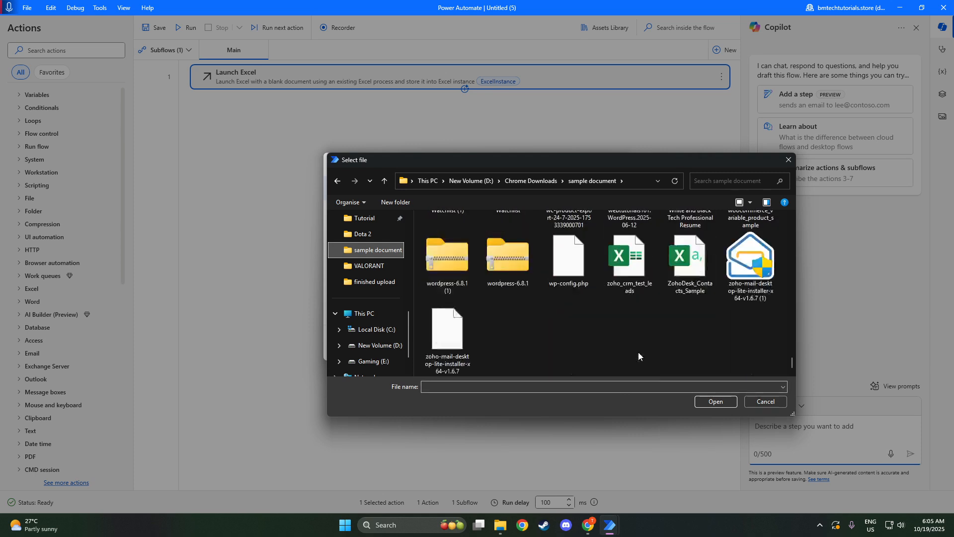
pyautogui.click(580, 383)
pyautogui.write('sa')
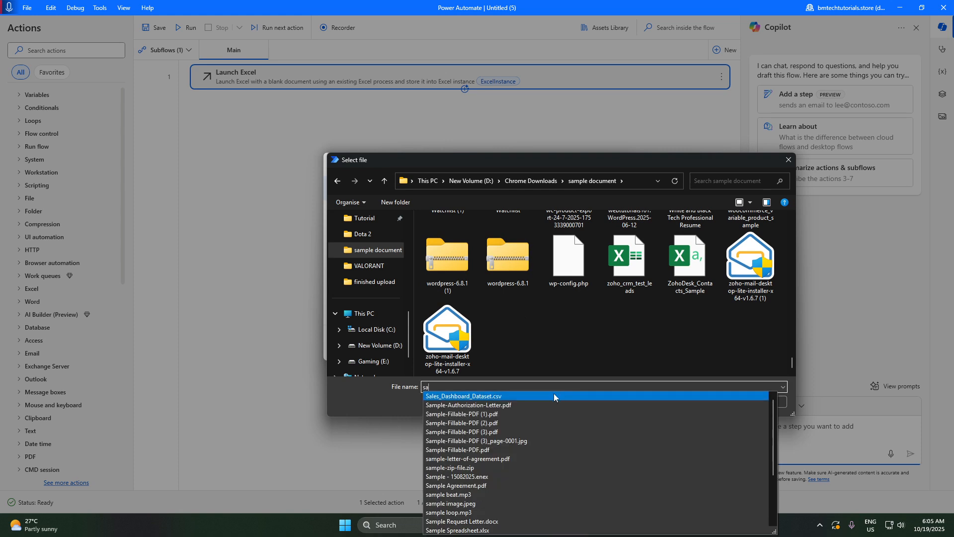
pyautogui.write('mple')
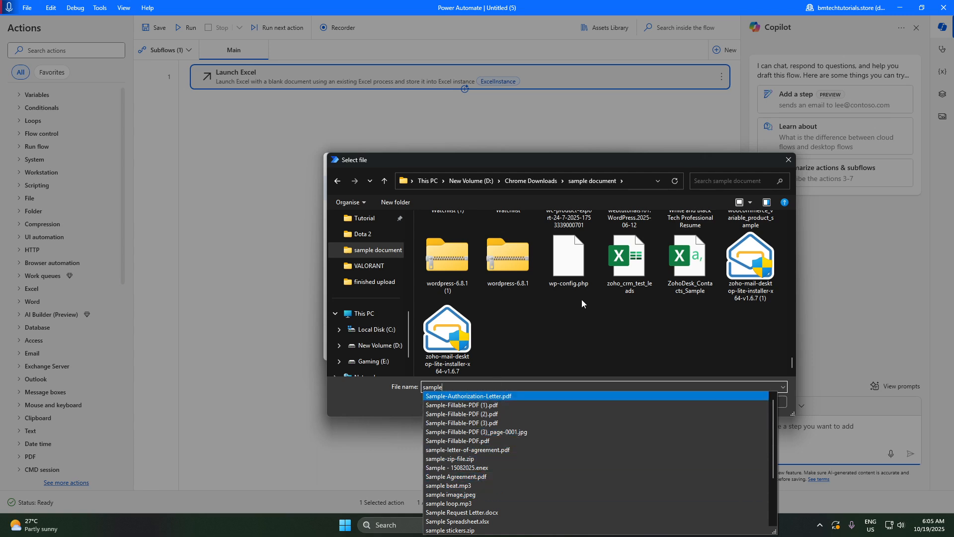
pyautogui.click(589, 312)
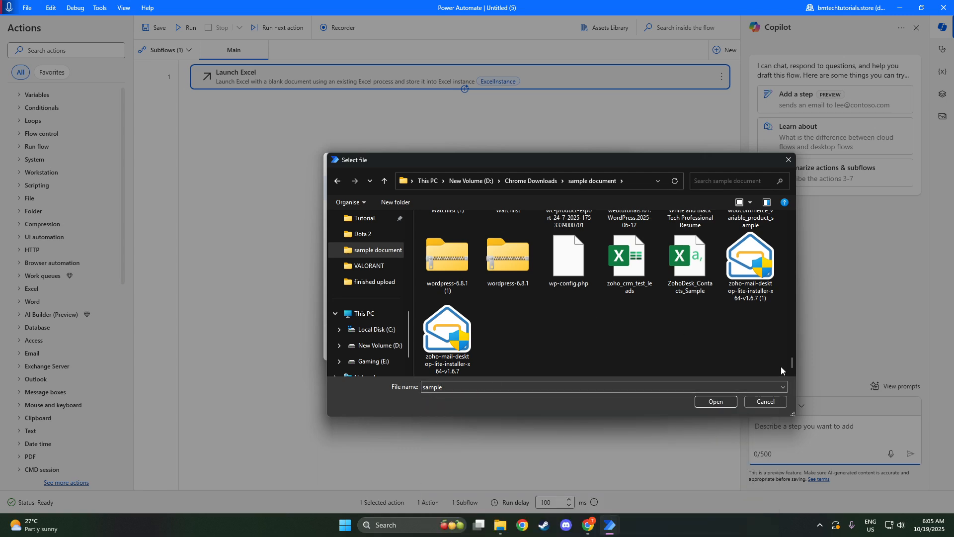
# Choose ZohoDesk_Contacts_Sample as the document to open and save the Launch Excel action.
pyautogui.click(694, 292)
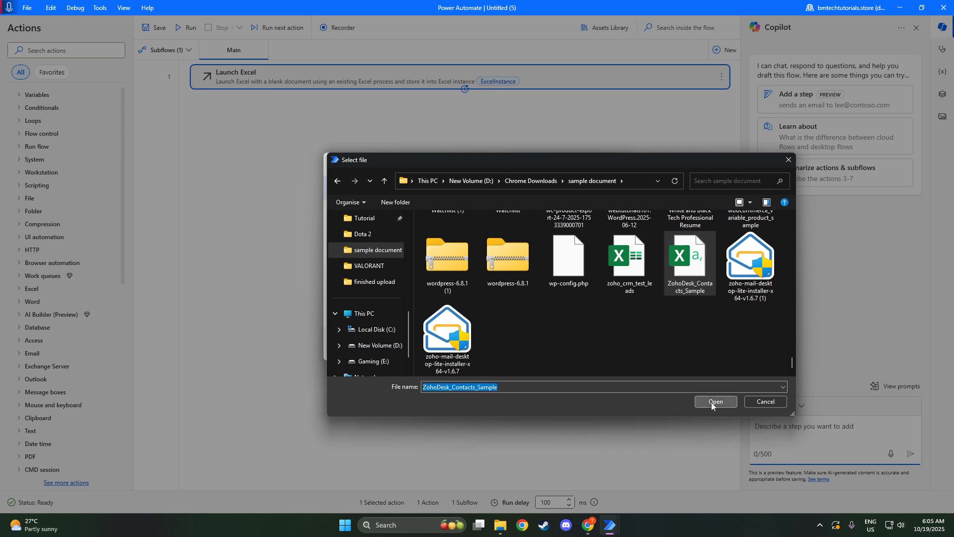
pyautogui.click(711, 402)
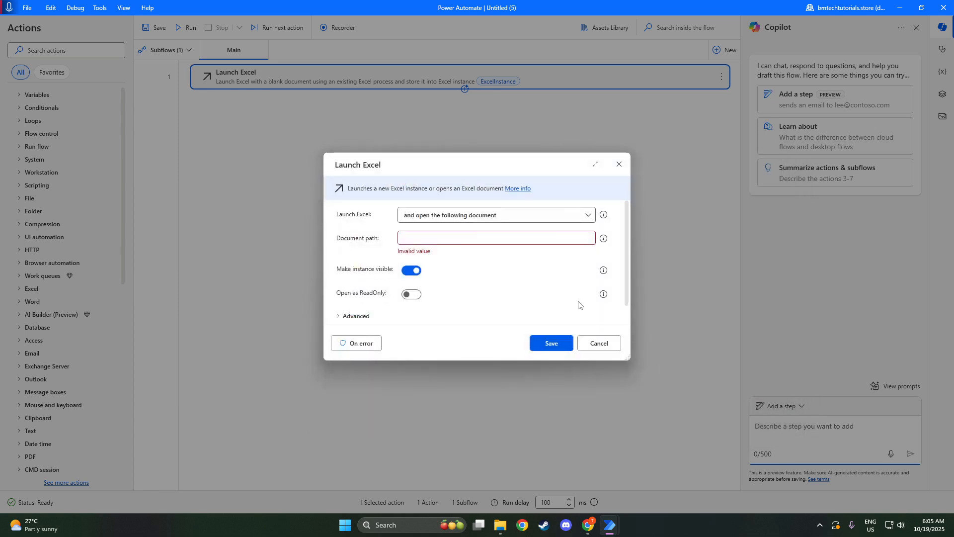
pyautogui.click(550, 344)
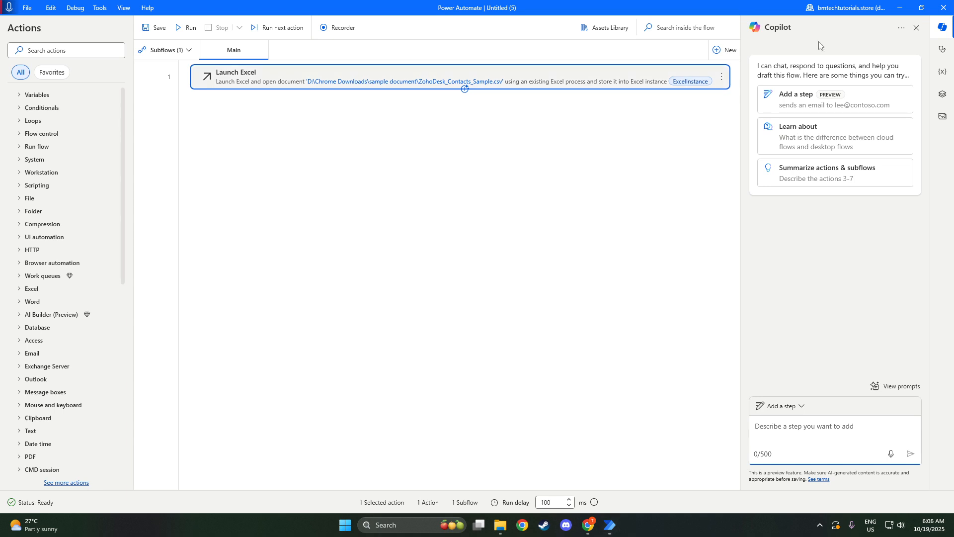
# Add a Read from Excel worksheet action after Launch Excel, retrieving the value of a single cell as typed values, and save it.
pyautogui.click(60, 48)
pyautogui.write('r')
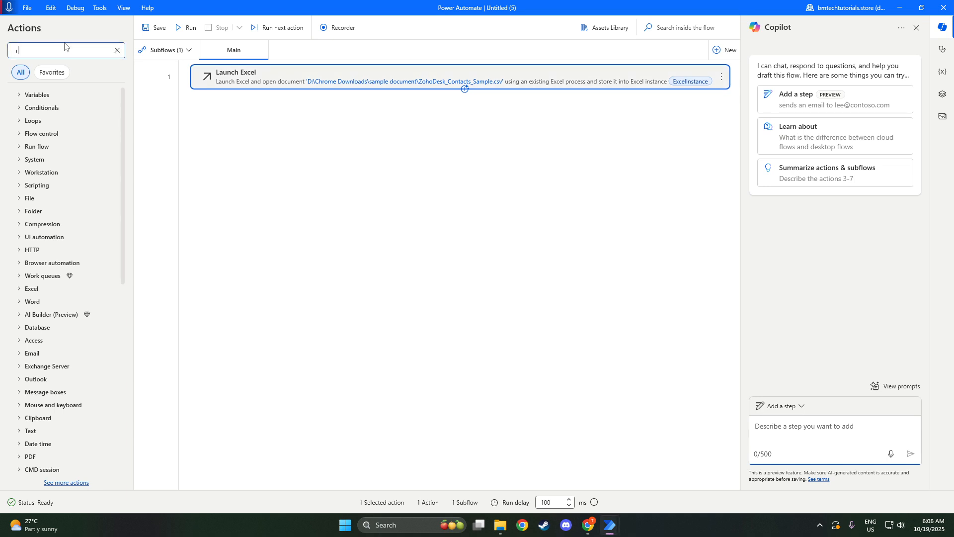
pyautogui.write('ead')
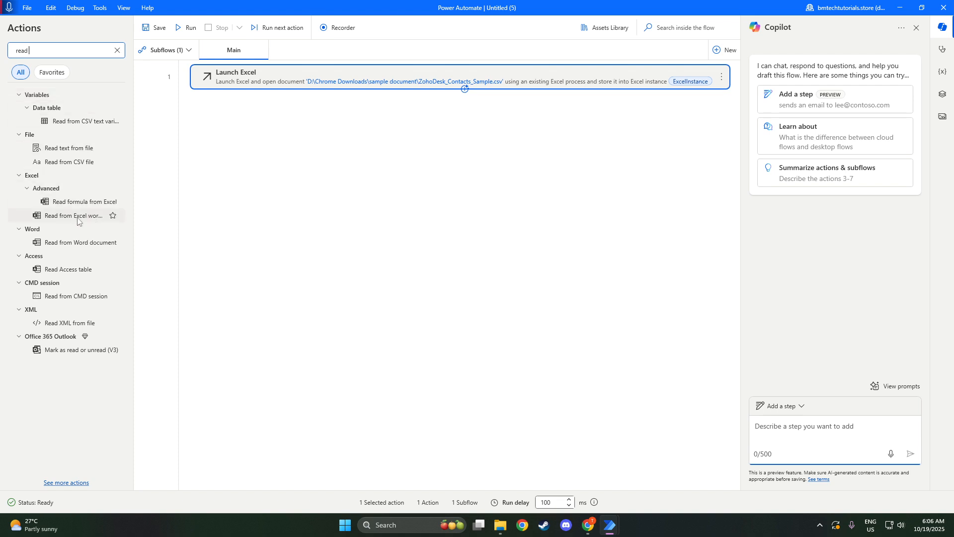
pyautogui.moveTo(70, 216); pyautogui.dragTo(295, 124)
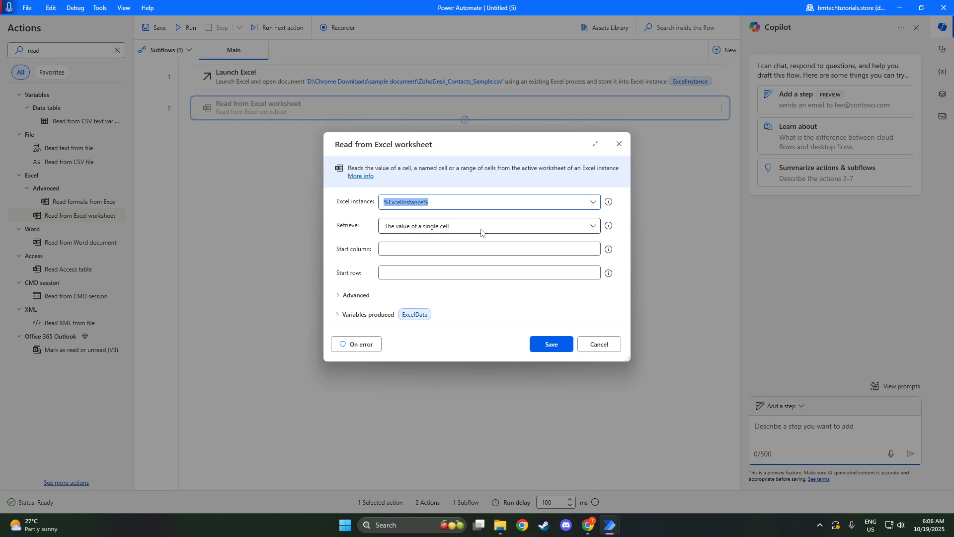
pyautogui.click(480, 231)
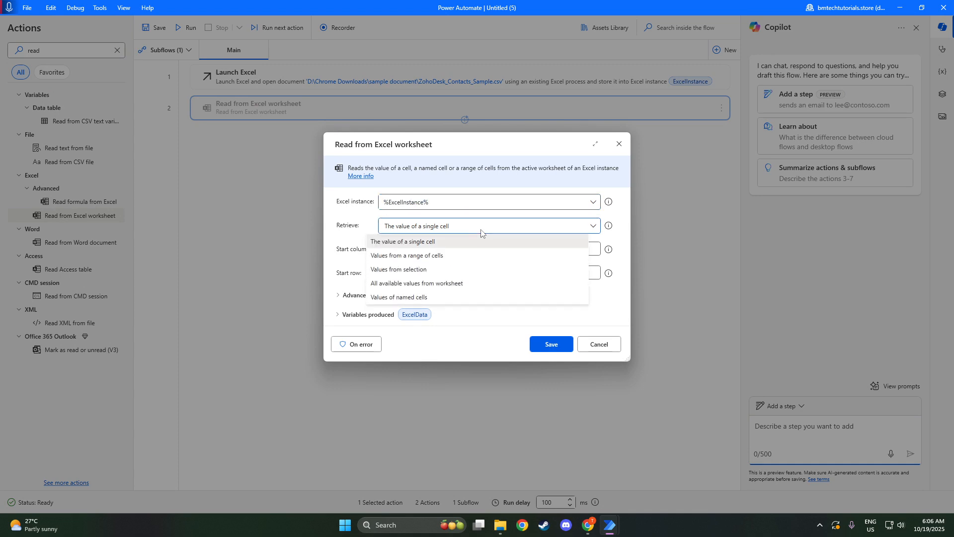
pyautogui.click(480, 232)
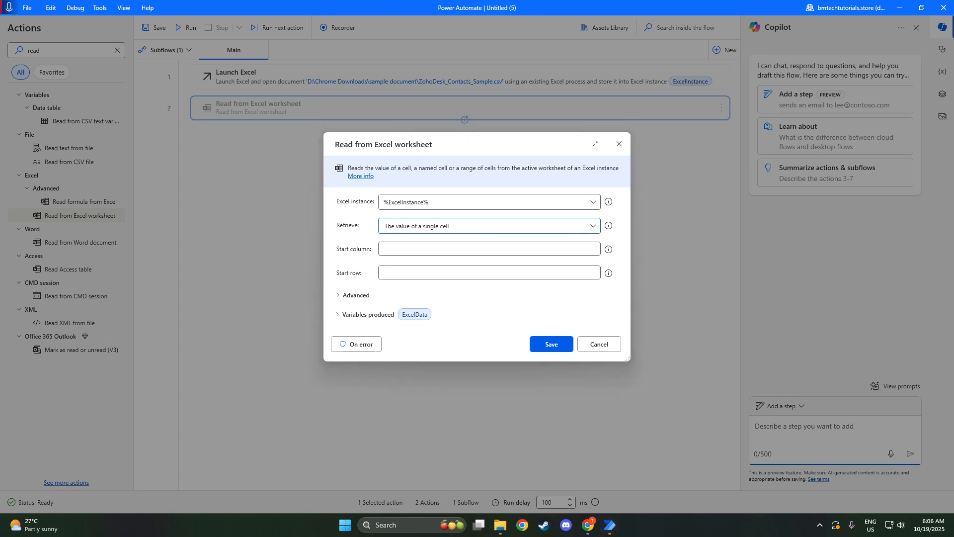
pyautogui.click(456, 295)
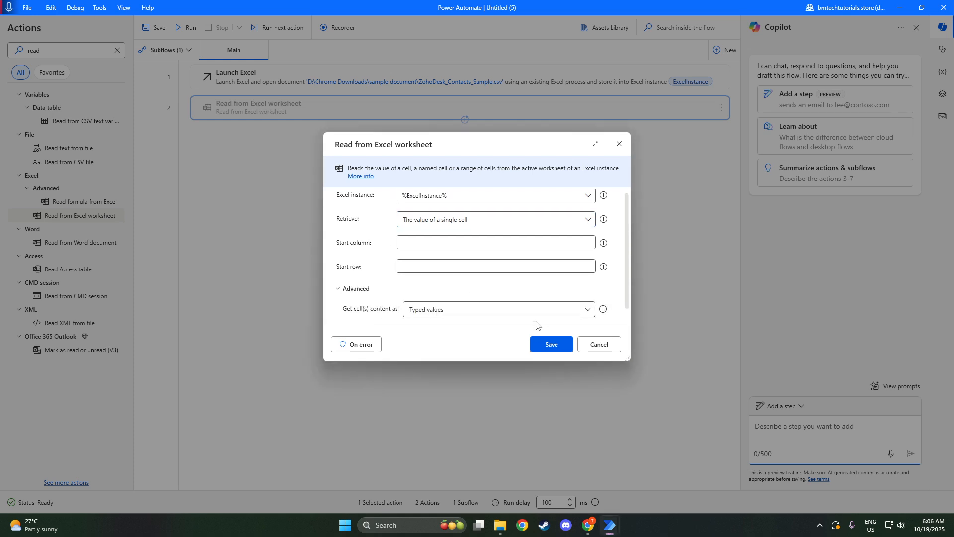
pyautogui.click(549, 342)
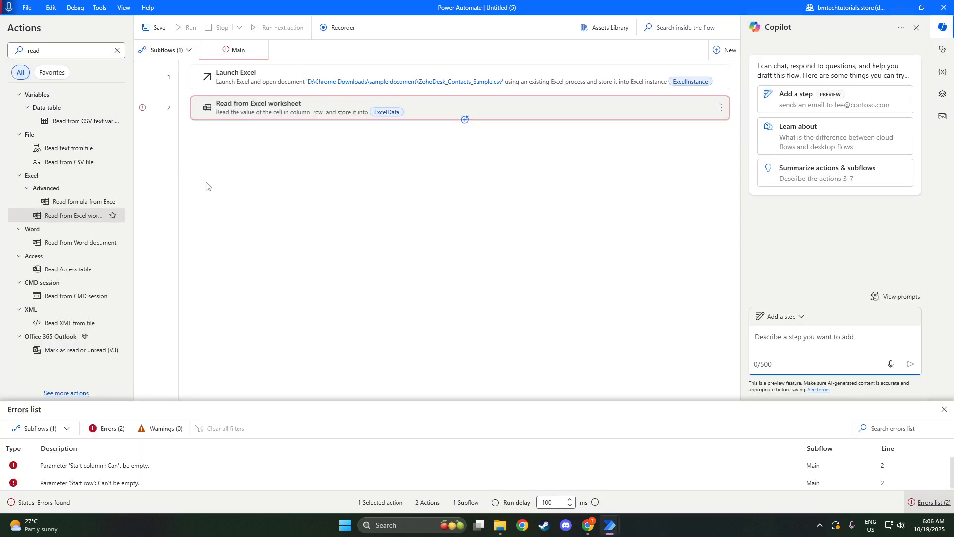
# Change the Read from Excel worksheet action to retrieve all available values from the worksheet and save it.
pyautogui.doubleClick(339, 118)
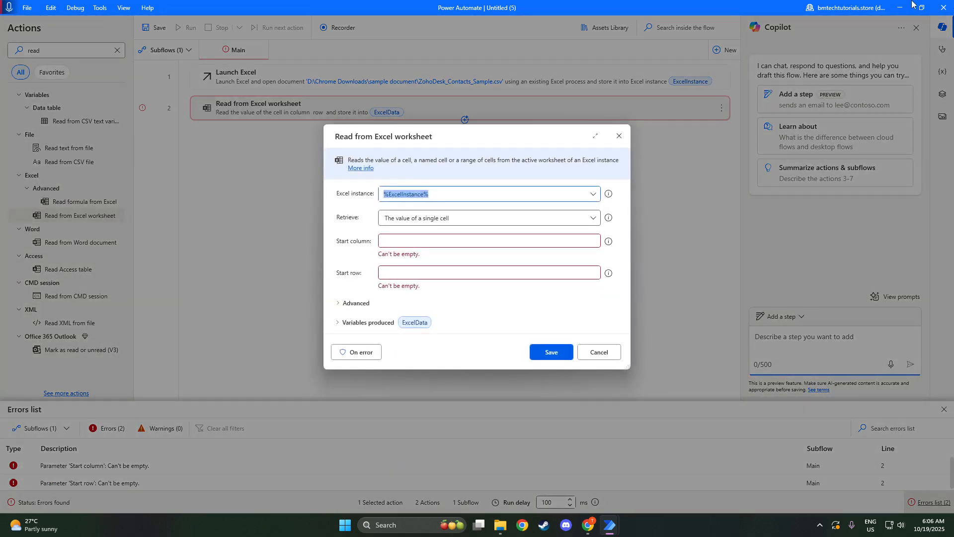
pyautogui.click(404, 220)
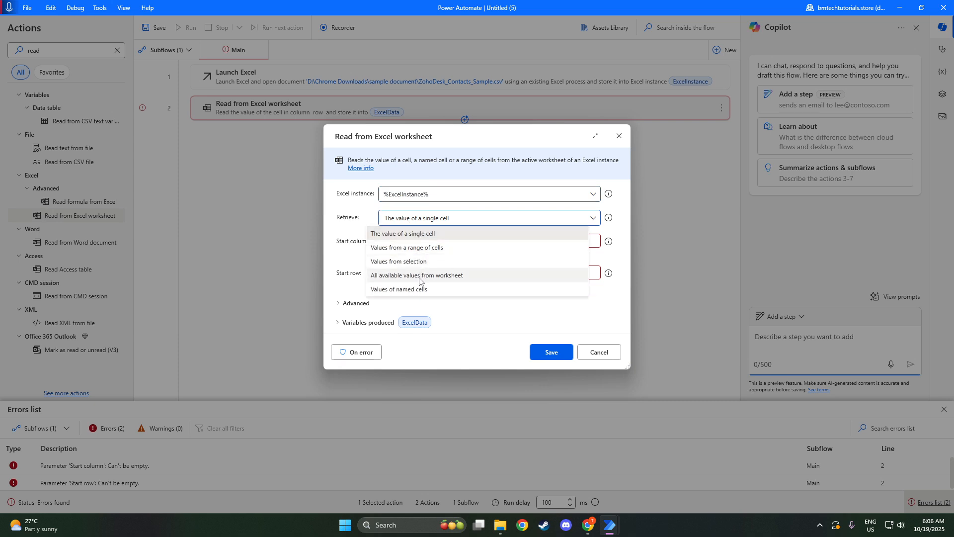
pyautogui.click(419, 276)
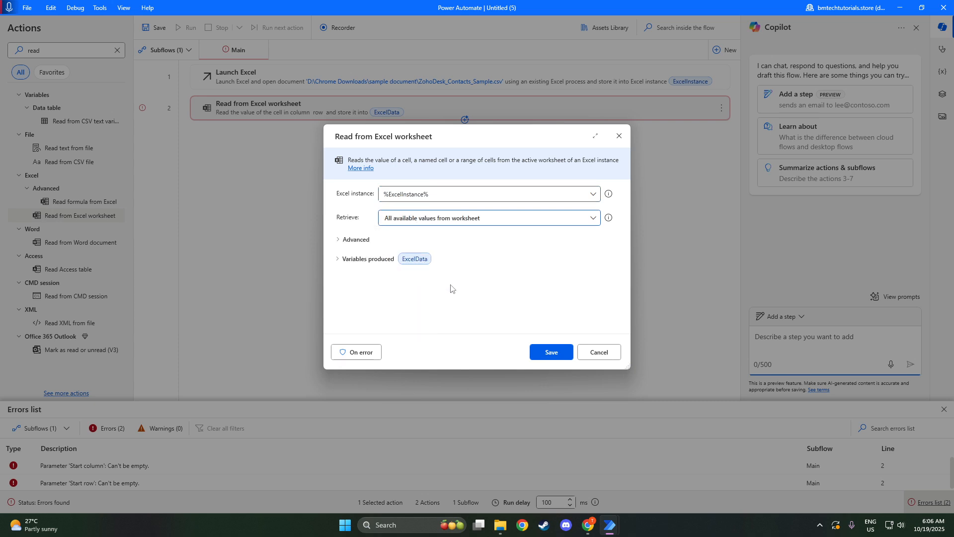
pyautogui.click(546, 352)
# Search the actions for "filter" and add a Filter data table action after Read from Excel worksheet.
pyautogui.click(64, 51)
pyautogui.hotkey('ctrl', 'a')
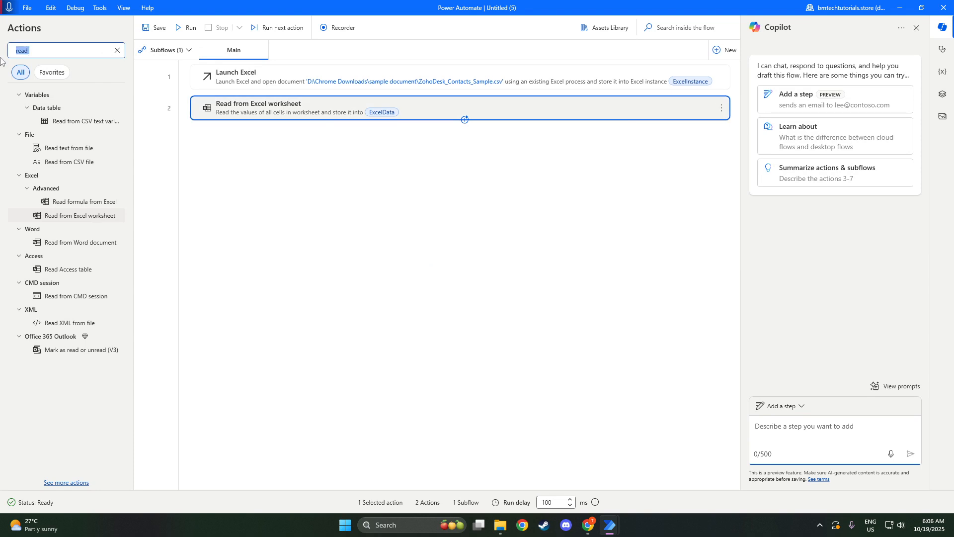
pyautogui.write('r')
pyautogui.write('ilte')
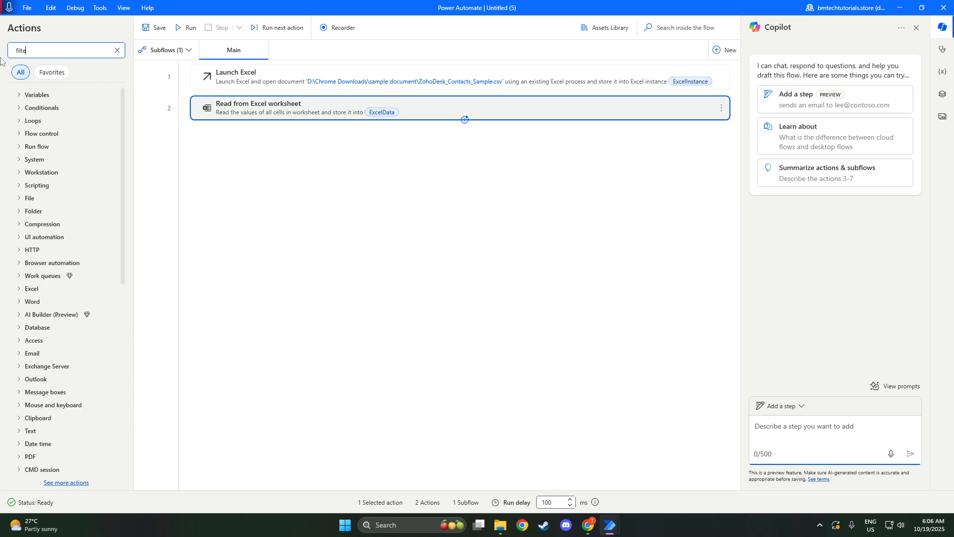
pyautogui.write('r')
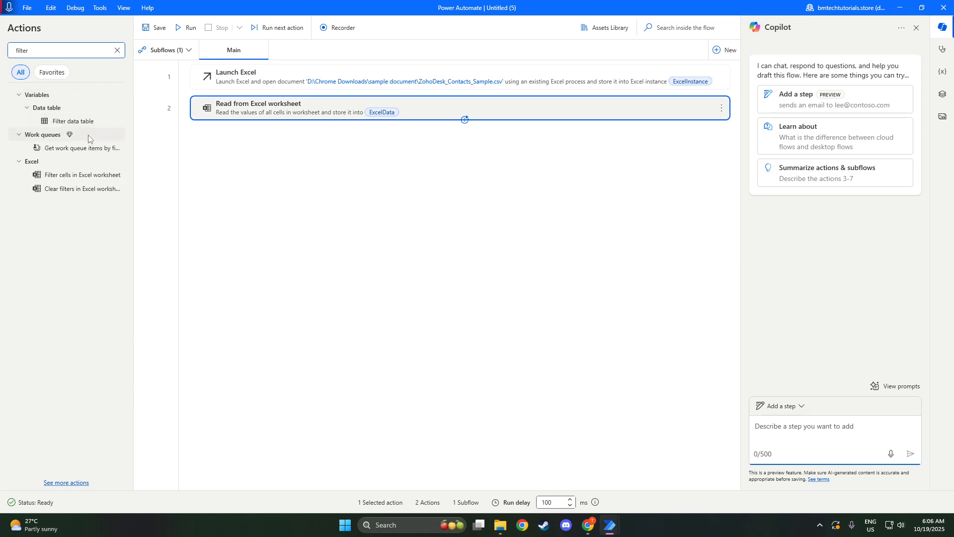
pyautogui.click(73, 125)
pyautogui.moveTo(73, 126); pyautogui.dragTo(332, 147)
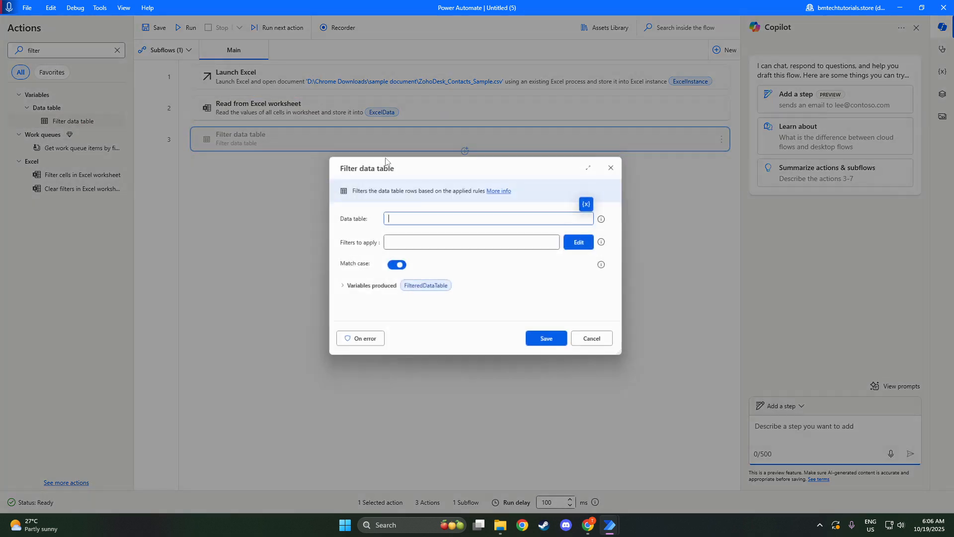
# Set the ExcelData variable as the data table to filter and open the filters to apply for editing.
pyautogui.click(593, 204)
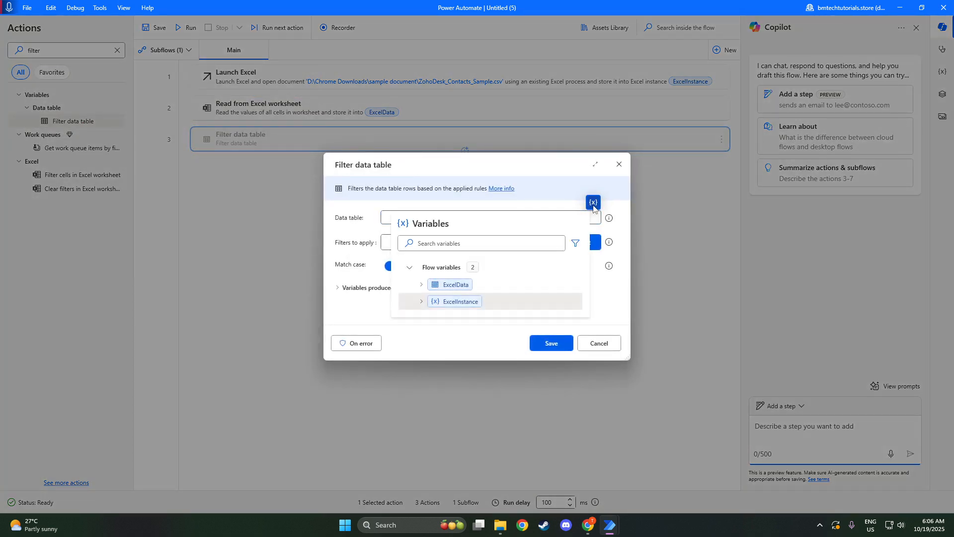
pyautogui.click(492, 290)
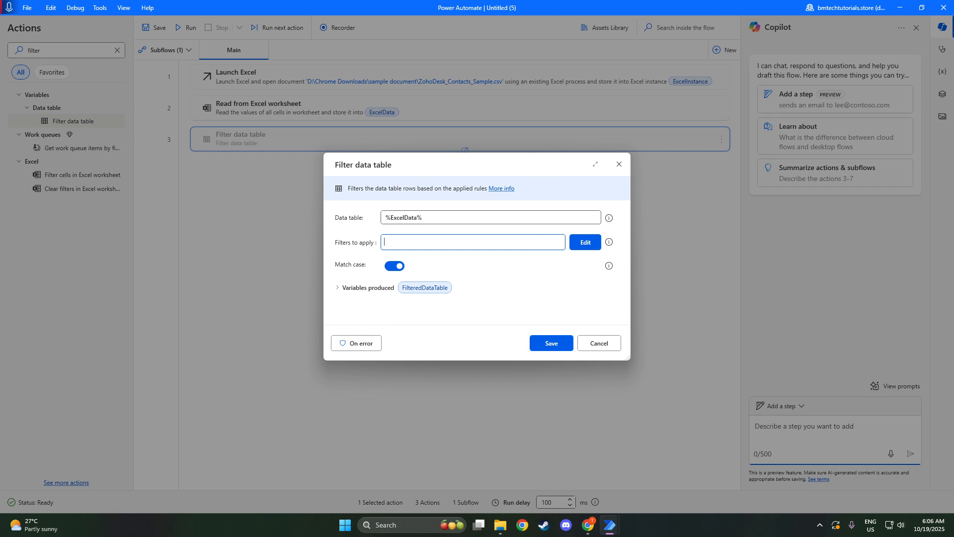
pyautogui.click(575, 248)
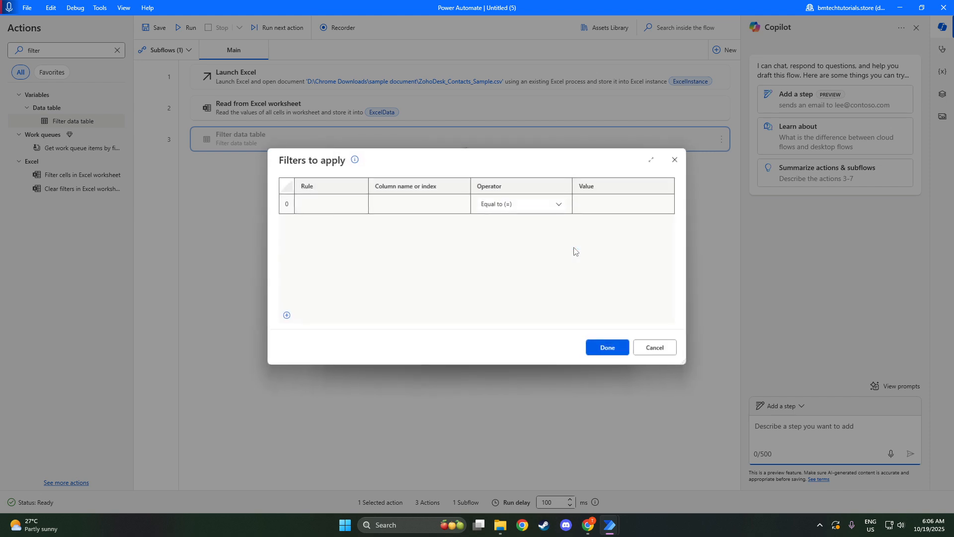